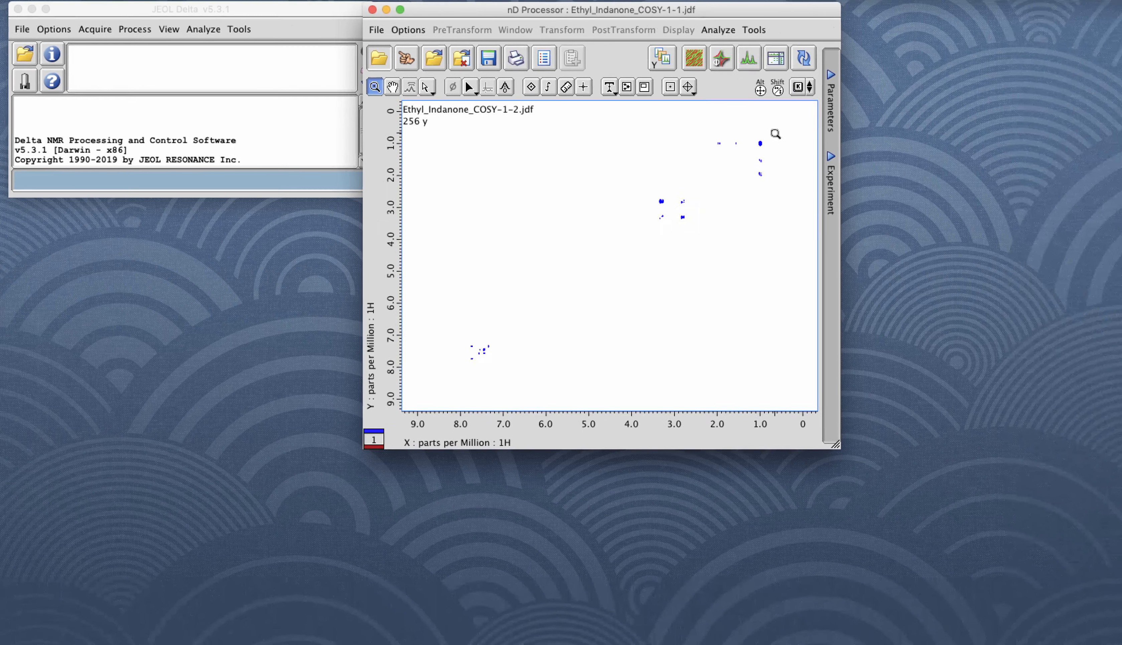
- Zoom in on the upfield region of the COSY spectrum below about 4 ppm and examine its peaks in a rotated 3D view
{"action": "left_click_drag", "start_coordinate": [915, 158], "coordinate": [862, 202]}
{"action": "left_click_drag", "start_coordinate": [706, 165], "coordinate": [621, 230]}
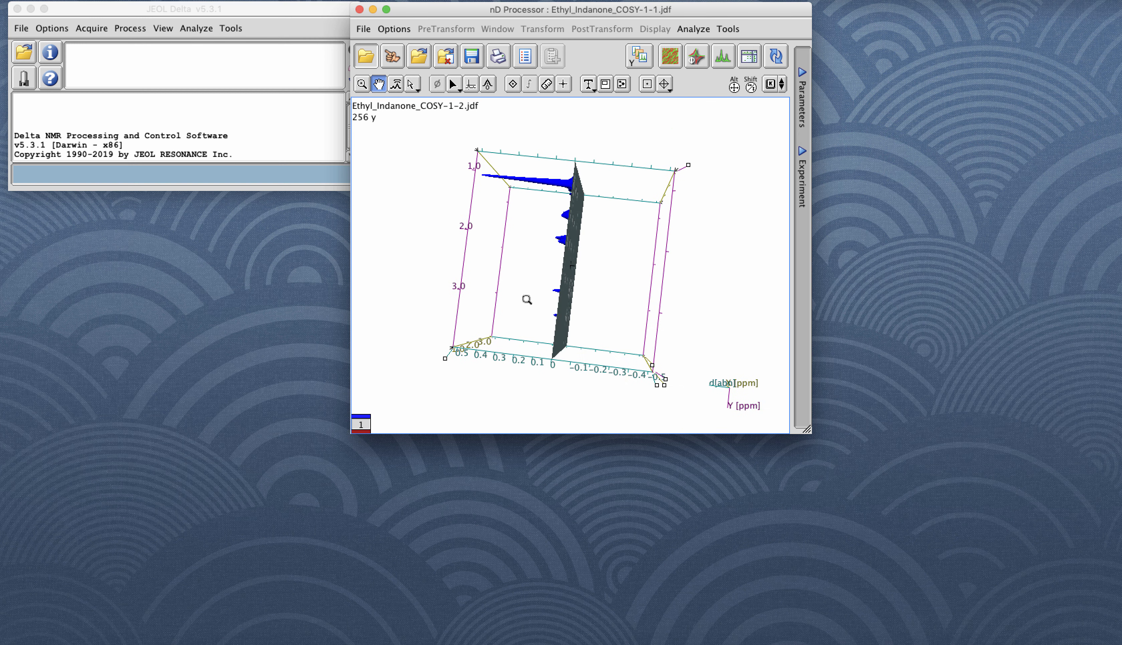
{"action": "left_click", "coordinate": [381, 84]}
{"action": "left_click_drag", "start_coordinate": [536, 305], "coordinate": [674, 325]}
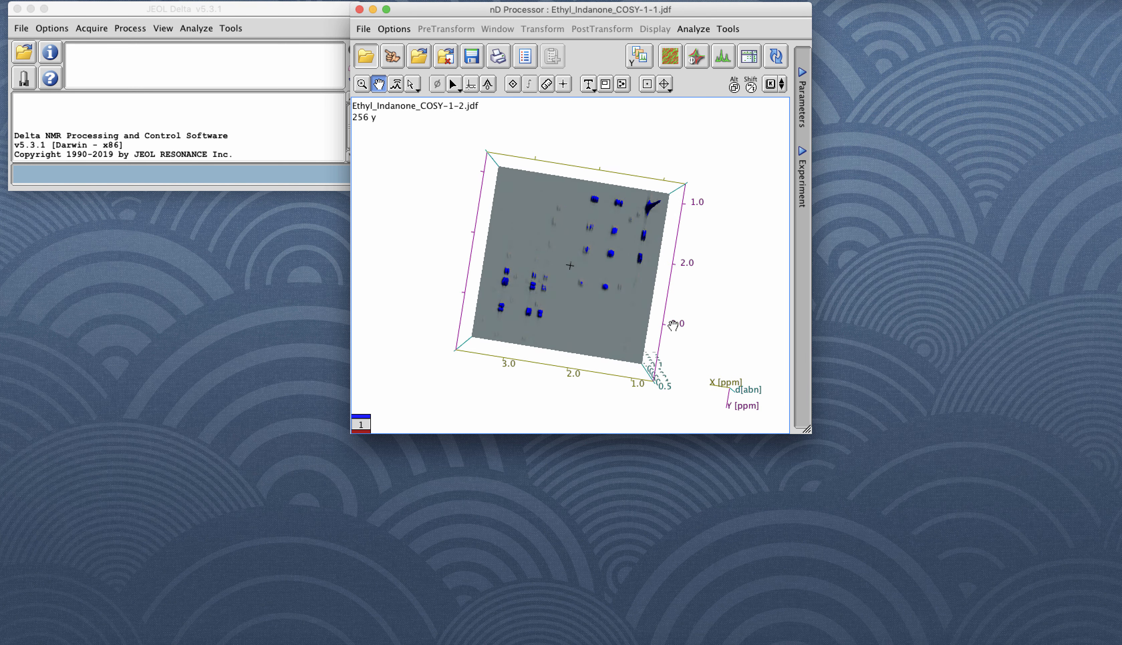
{"action": "key", "text": "ctrl+c"}
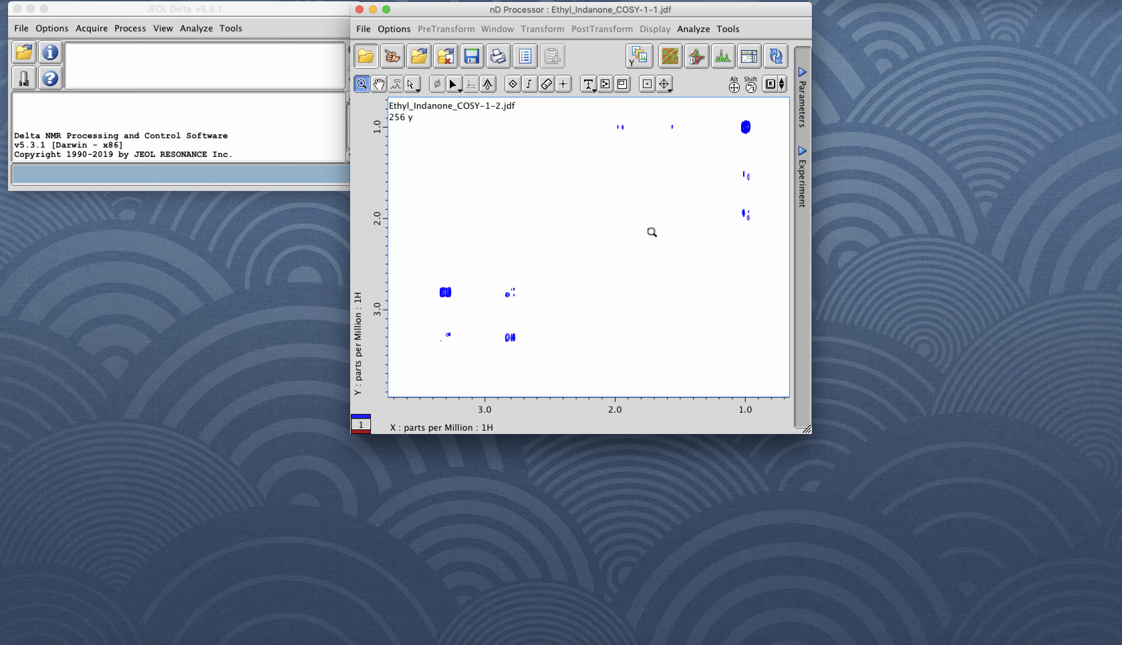
- Raise and lower the contour threshold of the zoomed spectrum, settling where the weaker cross peaks show with little noise
{"action": "scroll", "coordinate": [647, 247], "scroll_direction": "up", "scroll_amount": 3}
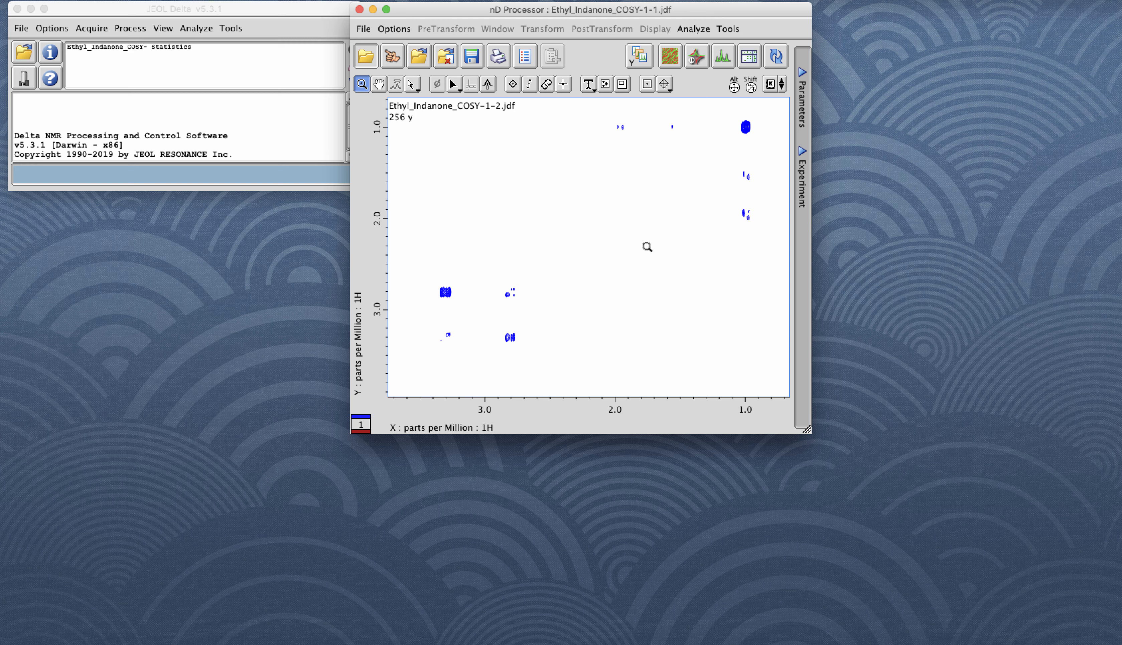
{"action": "scroll", "coordinate": [646, 248], "scroll_direction": "up", "scroll_amount": 4}
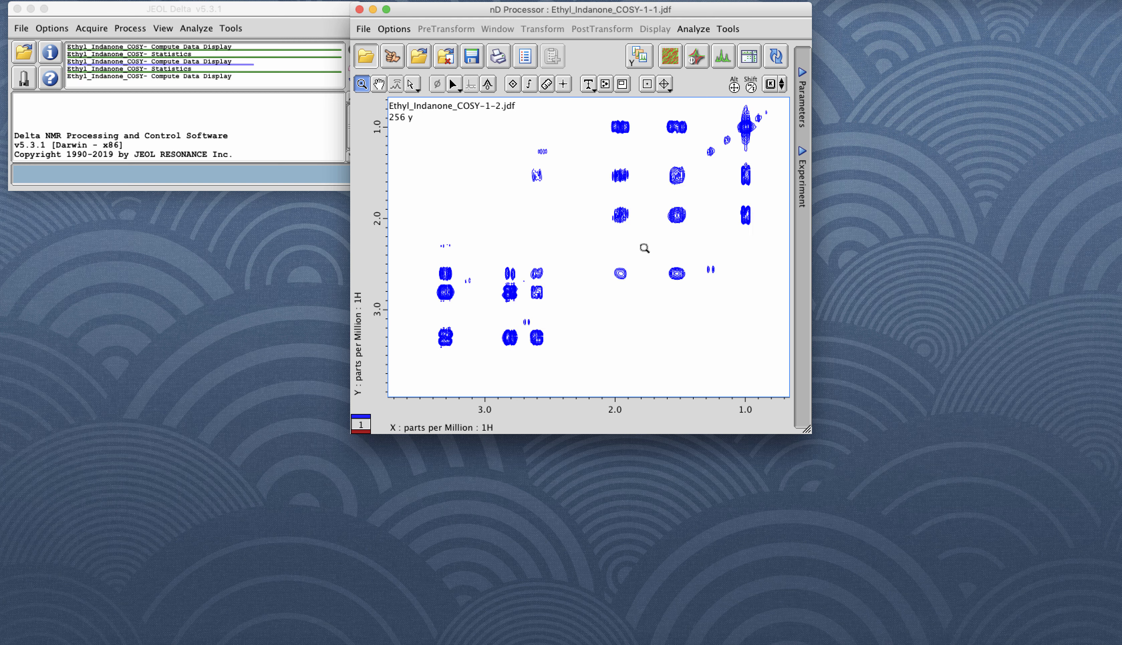
{"action": "scroll", "coordinate": [642, 249], "scroll_direction": "down", "scroll_amount": 5}
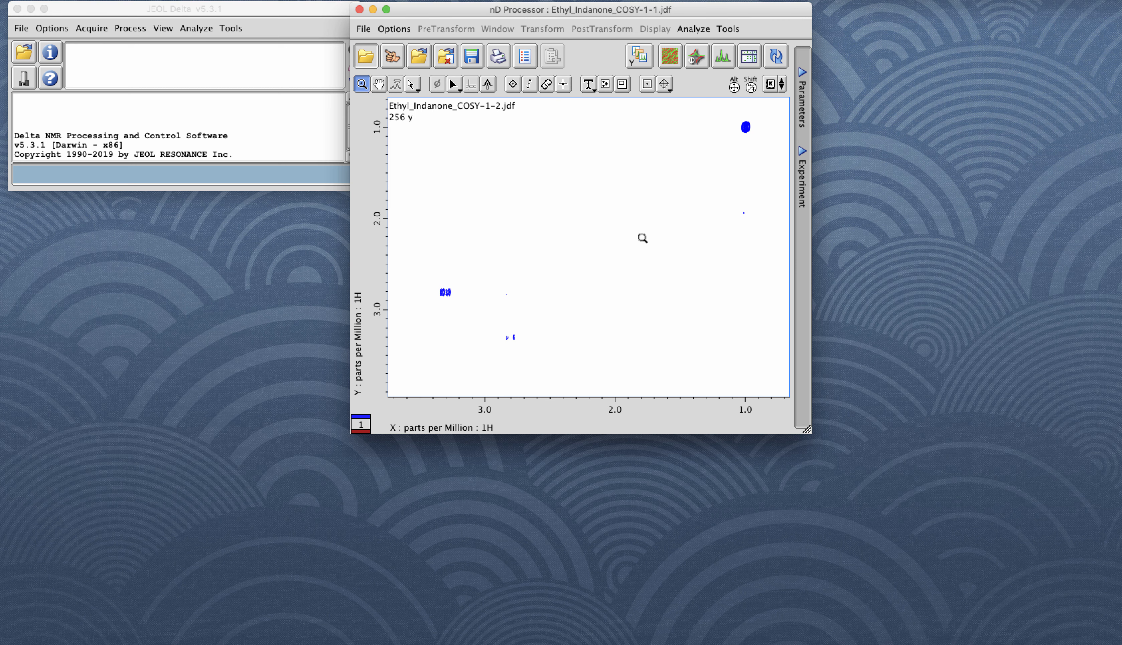
{"action": "scroll", "coordinate": [638, 225], "scroll_direction": "up", "scroll_amount": 3}
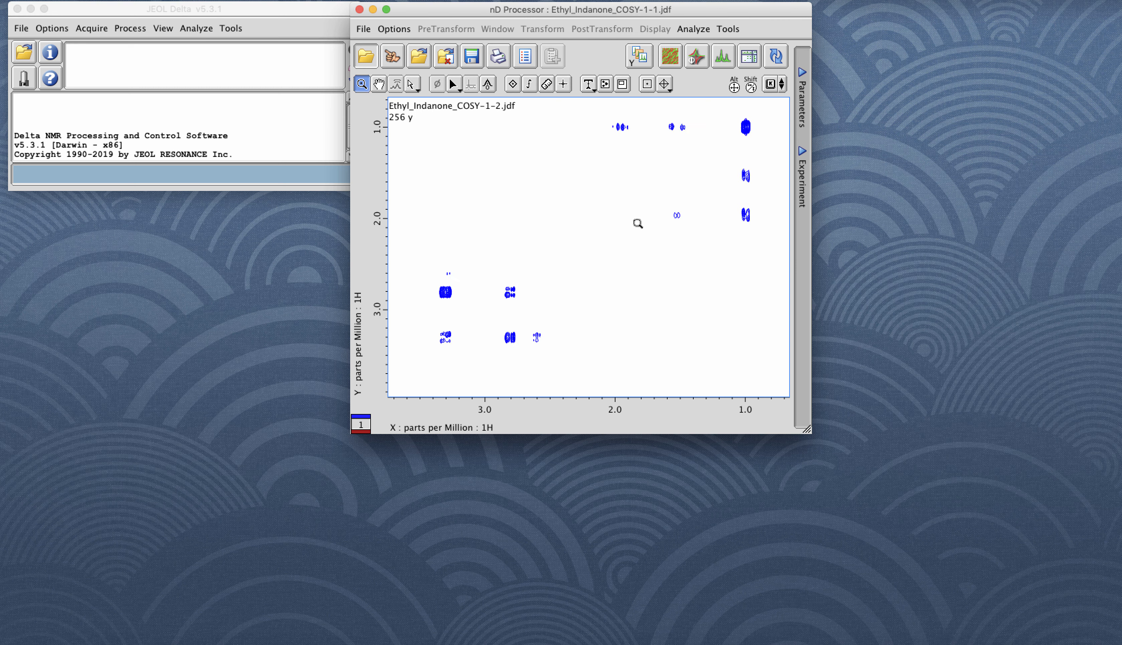
{"action": "scroll", "coordinate": [637, 223], "scroll_direction": "up", "scroll_amount": 3}
{"action": "scroll", "coordinate": [636, 225], "scroll_direction": "up", "scroll_amount": 3}
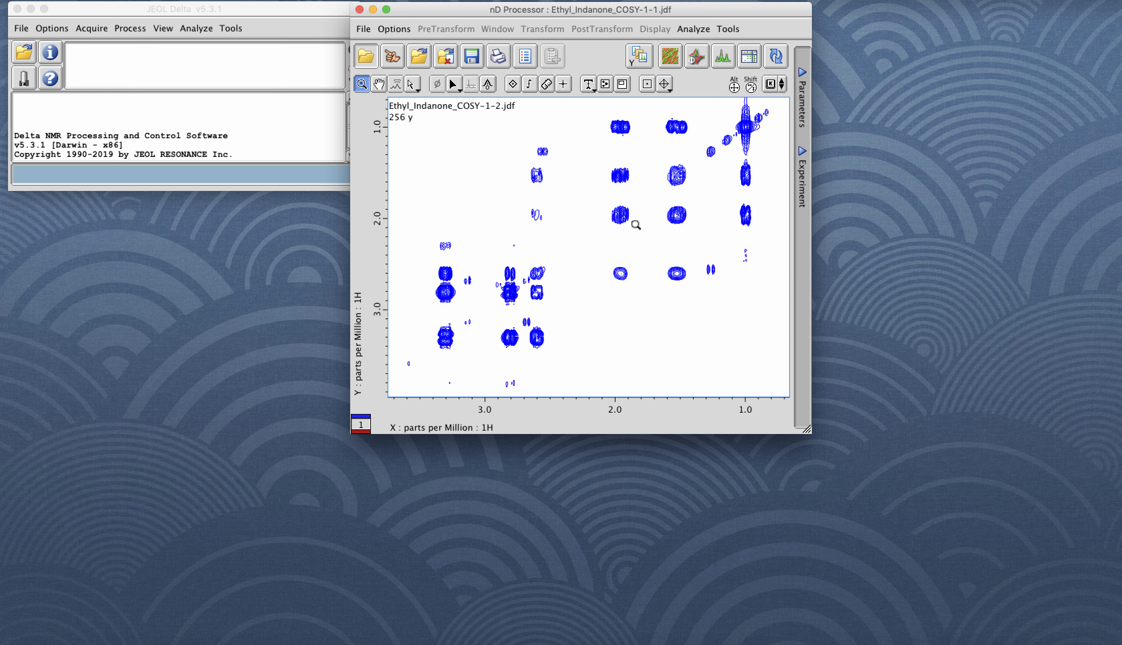
{"action": "scroll", "coordinate": [636, 225], "scroll_direction": "down", "scroll_amount": 5}
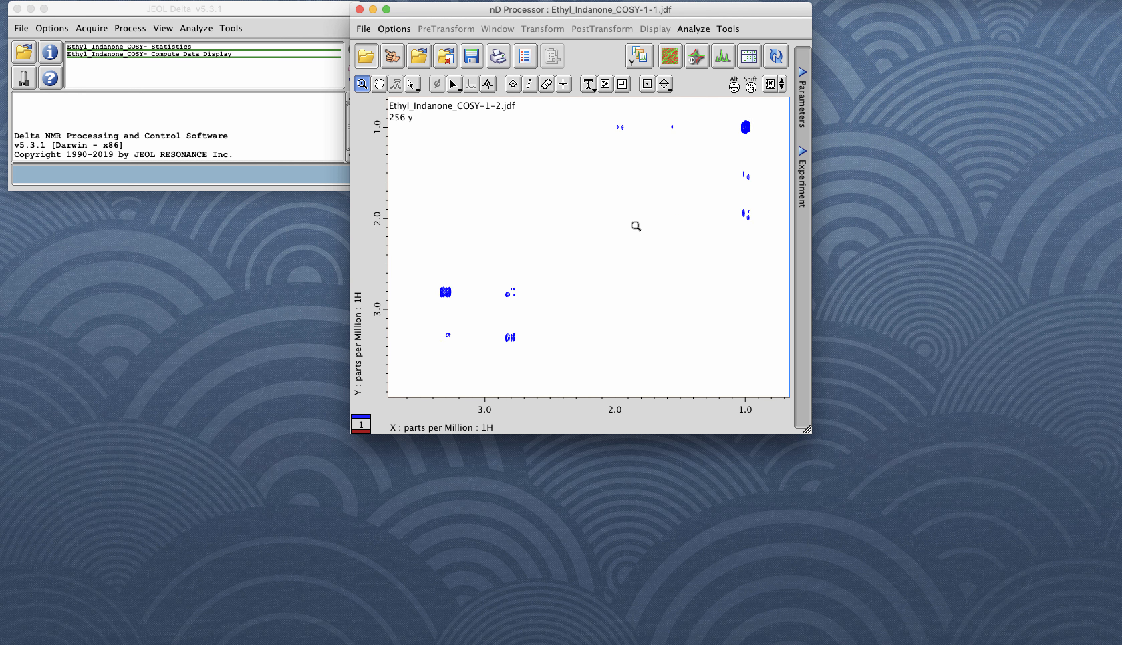
{"action": "scroll", "coordinate": [636, 229], "scroll_direction": "down", "scroll_amount": 3}
{"action": "scroll", "coordinate": [635, 236], "scroll_direction": "up", "scroll_amount": 6}
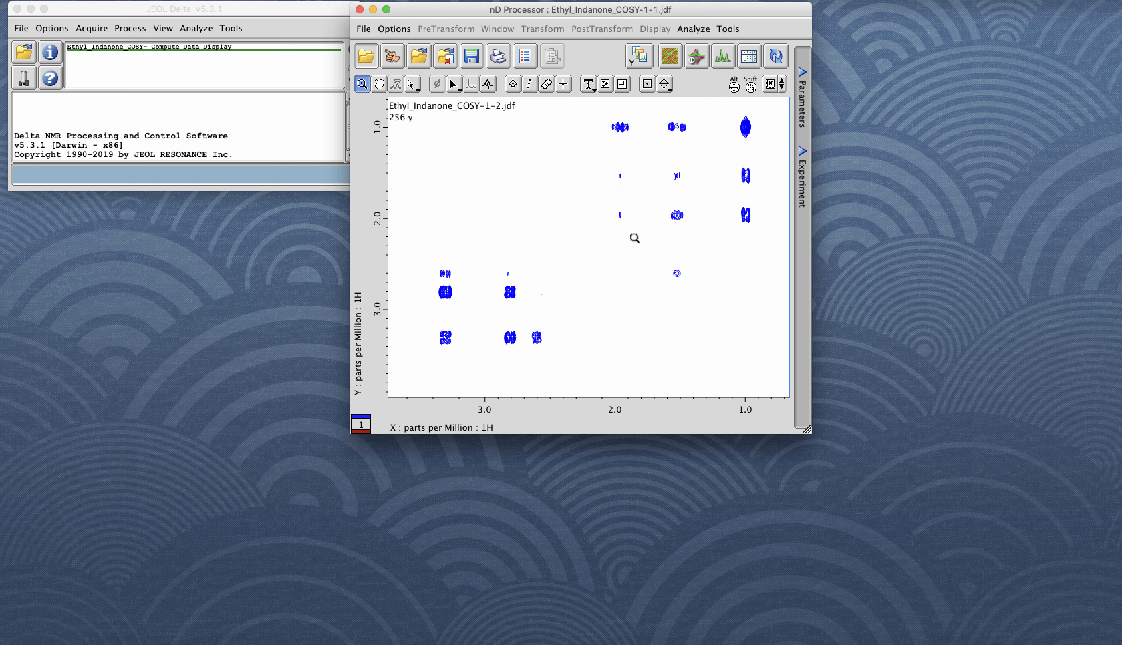
{"action": "scroll", "coordinate": [634, 237], "scroll_direction": "up", "scroll_amount": 2}
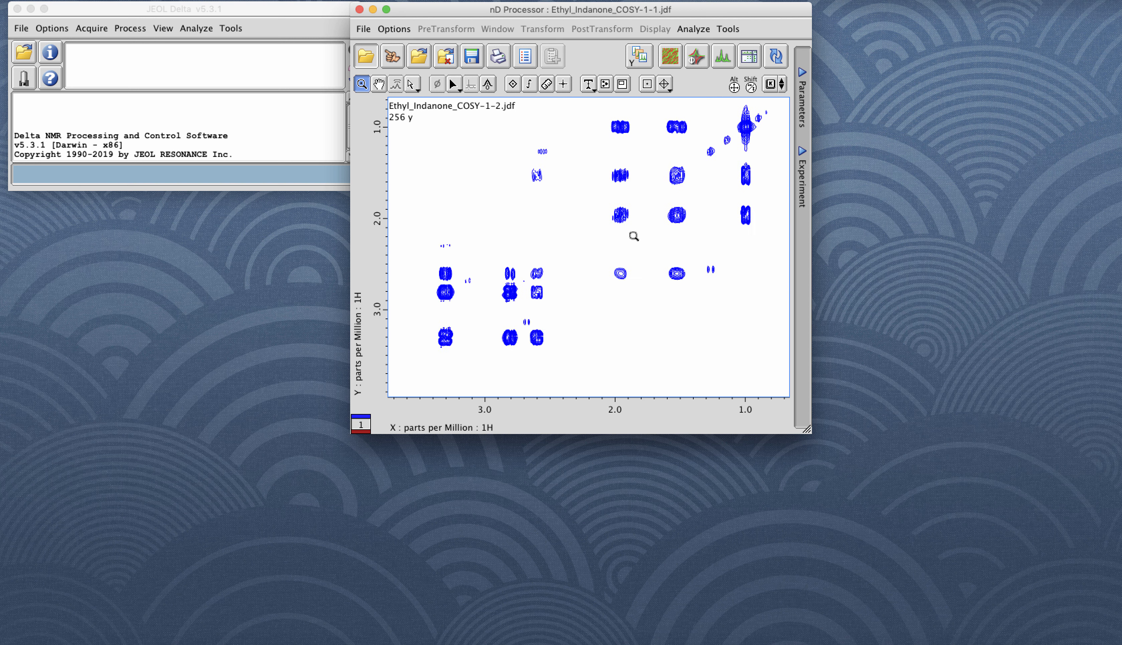
- Open the Level Tool for the COSY spectrum and place it beside the spectrum window
{"action": "key", "text": "ctrl+l"}
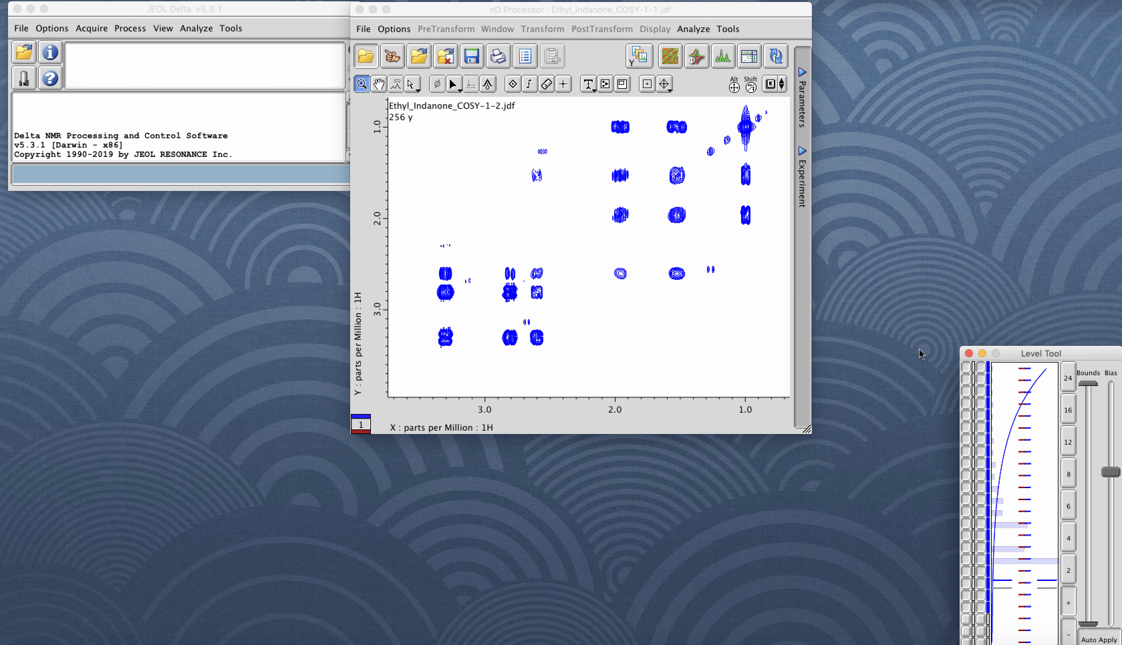
{"action": "left_click_drag", "start_coordinate": [1003, 355], "coordinate": [872, 126]}
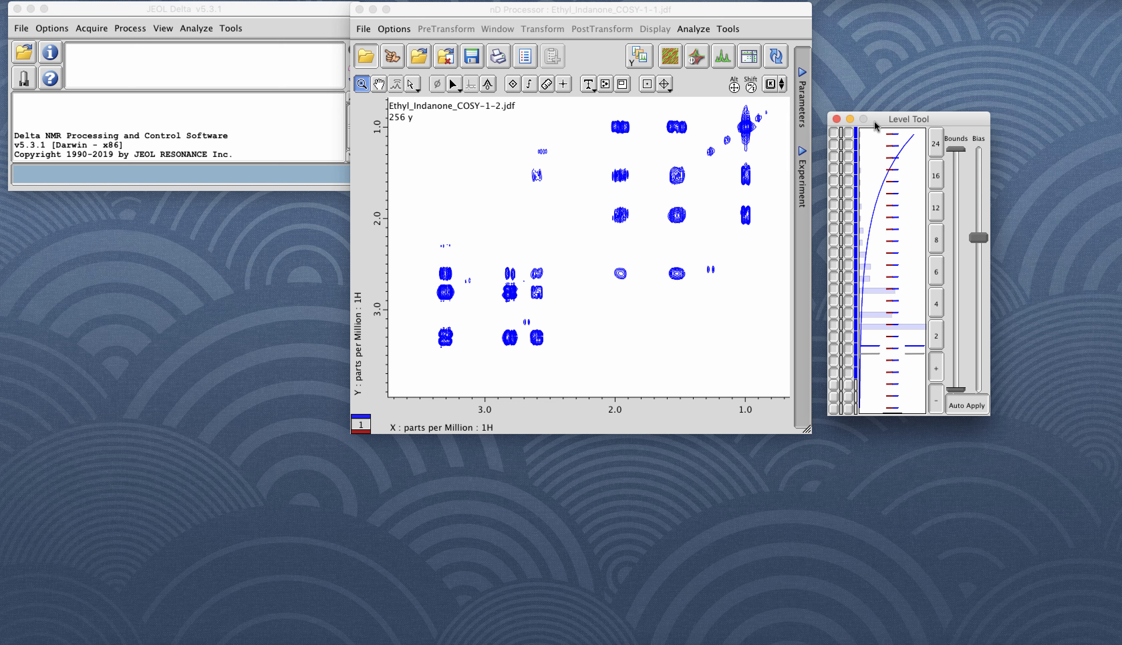
{"action": "left_click", "coordinate": [836, 119]}
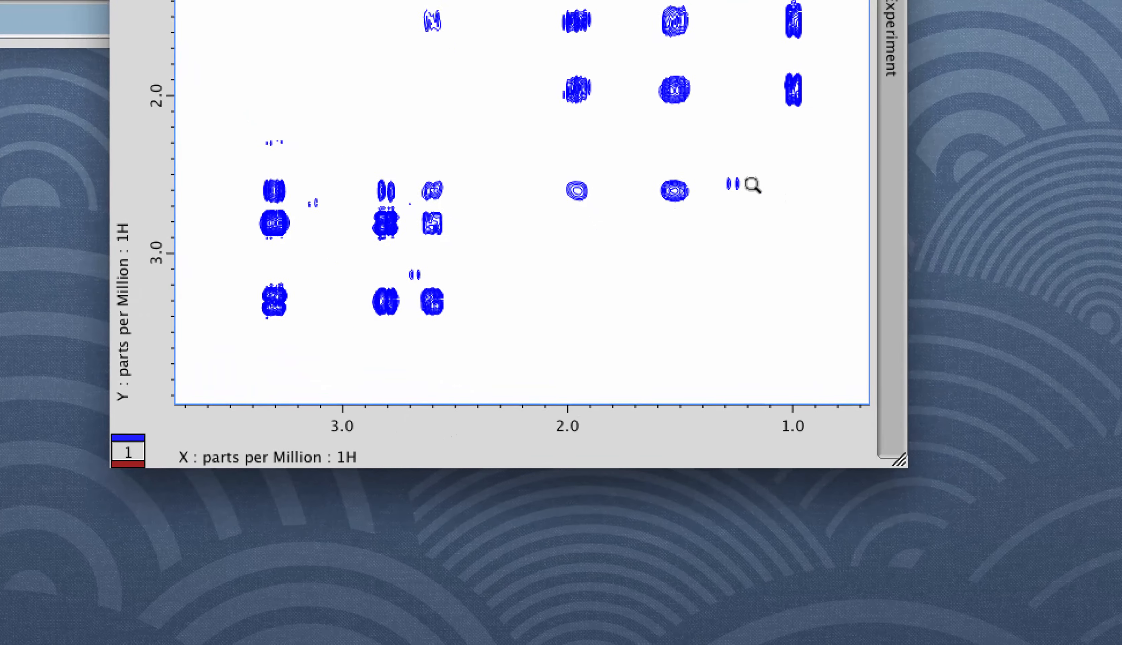
{"action": "right_click", "coordinate": [678, 269]}
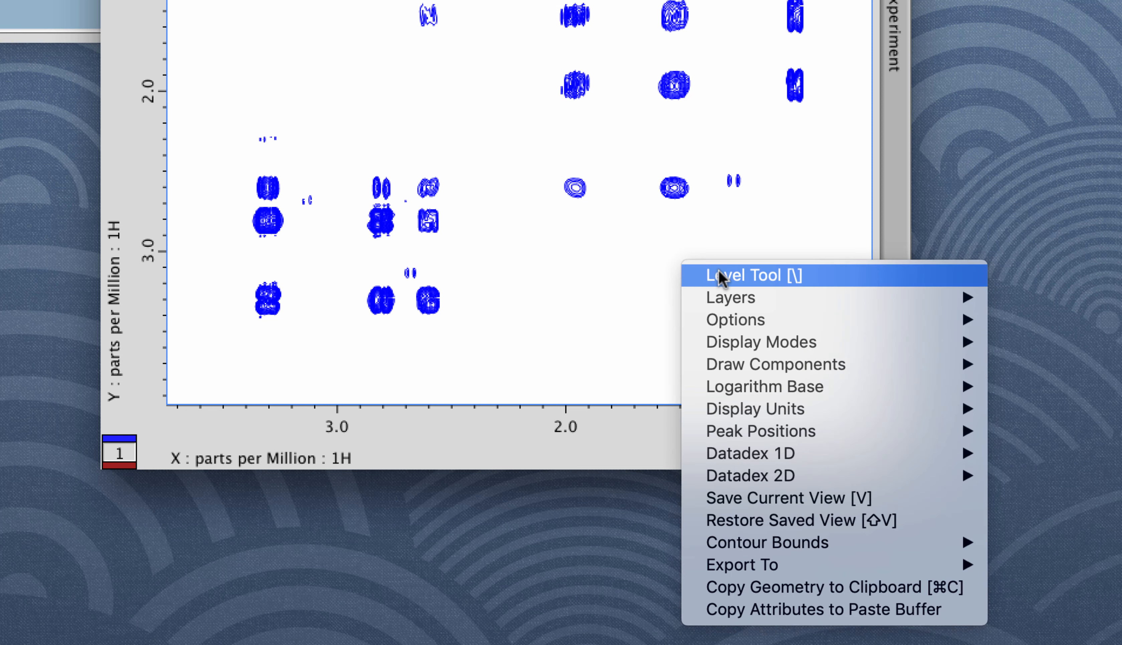
{"action": "left_click", "coordinate": [794, 280]}
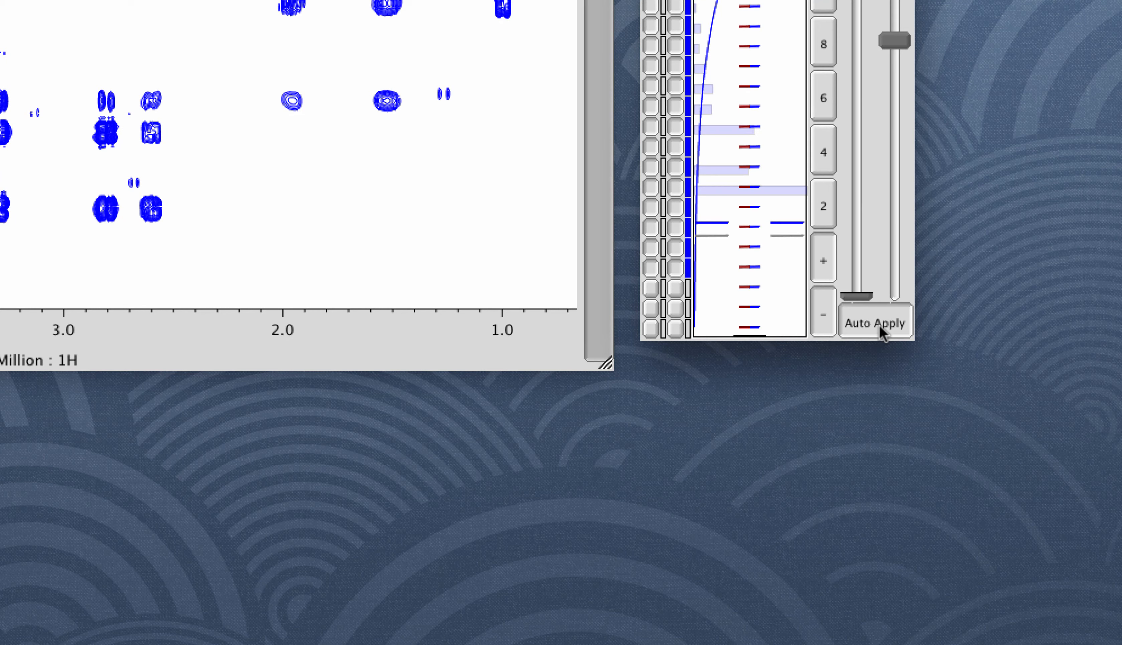
- Try a higher contour bias in the Level Tool and switch it from Auto Apply to manual Apply
{"action": "left_click", "coordinate": [879, 325]}
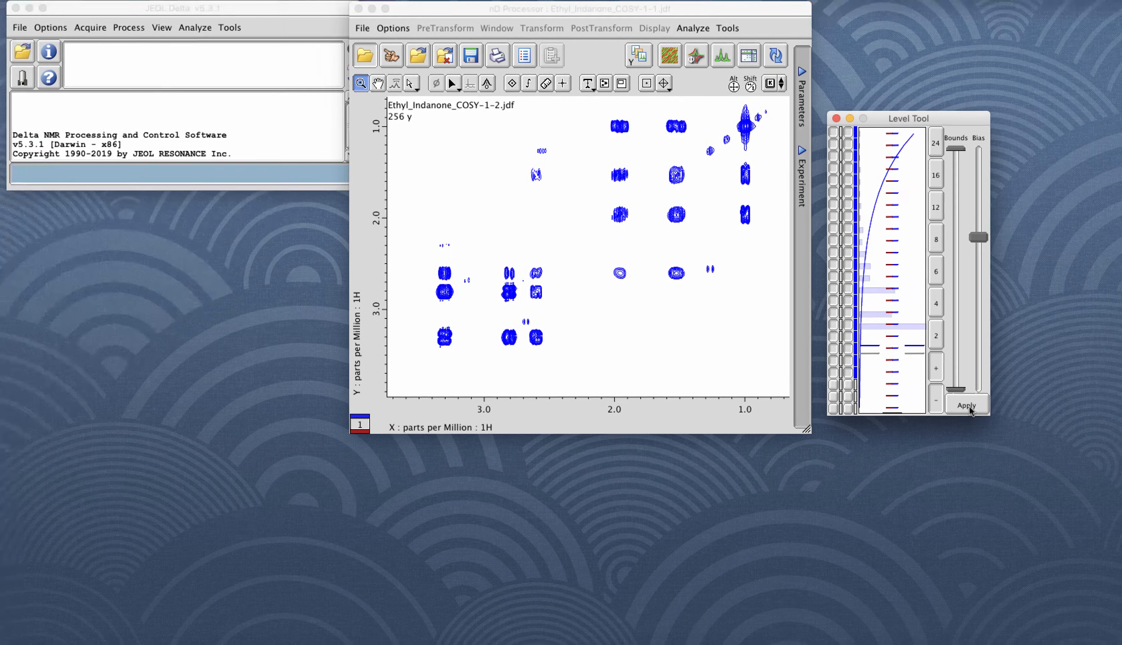
{"action": "left_click", "coordinate": [879, 325]}
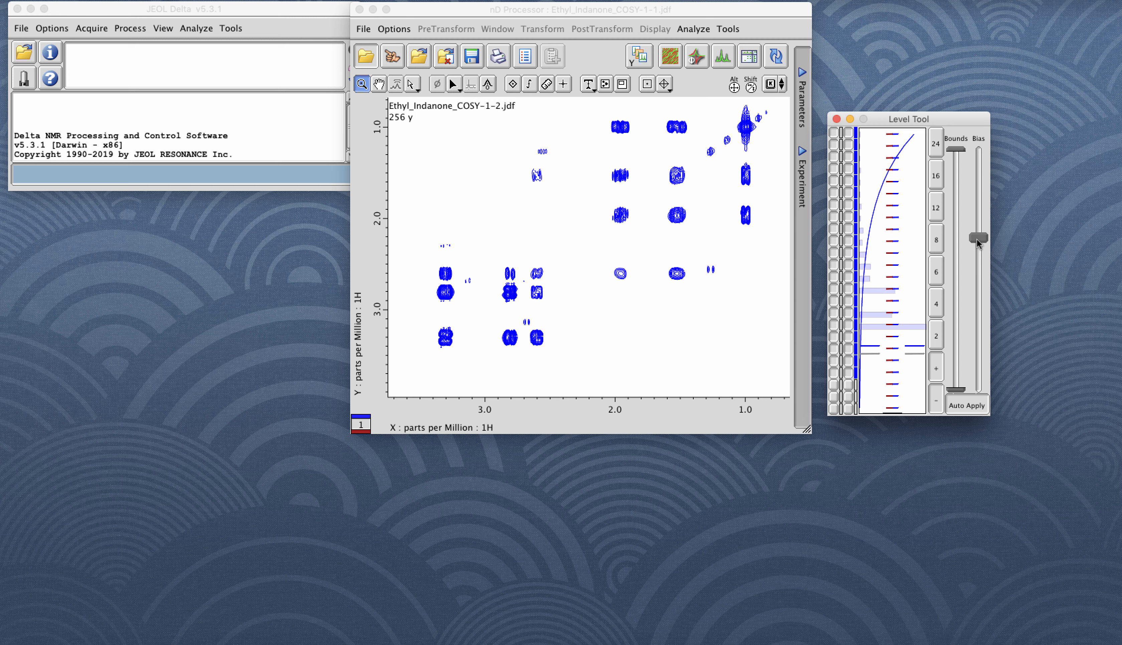
{"action": "mouse_move", "coordinate": [977, 238]}
{"action": "left_mouse_down"}
{"action": "mouse_move", "coordinate": [978, 207]}
{"action": "mouse_move", "coordinate": [973, 309]}
{"action": "mouse_move", "coordinate": [979, 221]}
{"action": "left_mouse_up"}
{"action": "left_click", "coordinate": [966, 409]}
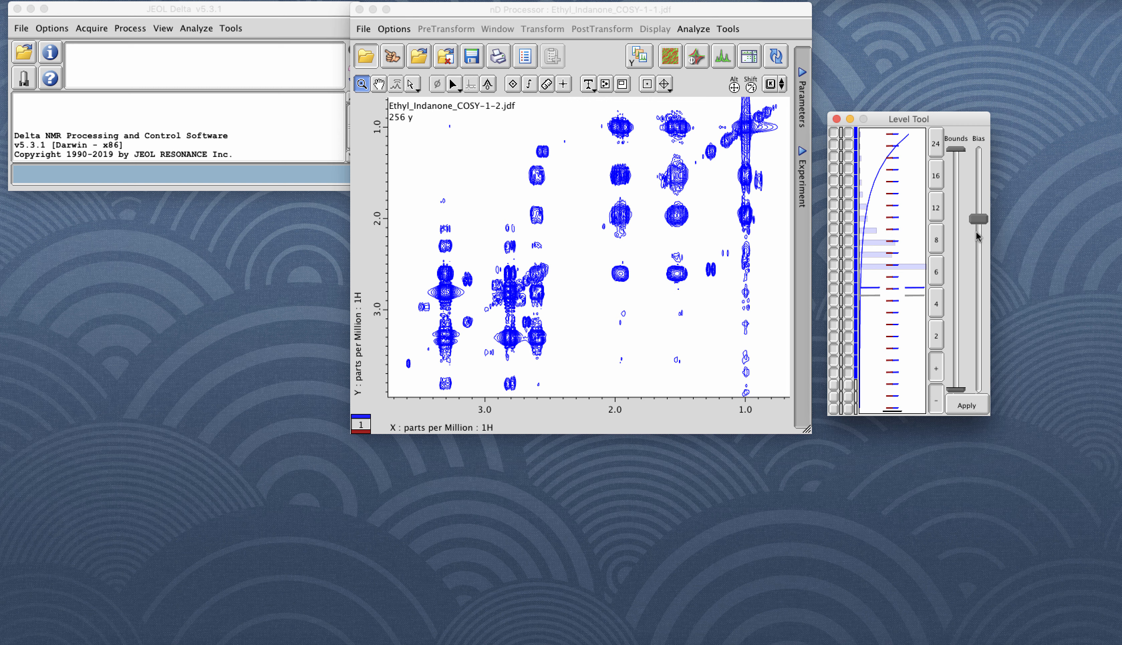
- Apply a lower contour bias manually, and settle the bias somewhat above the middle of its range with Auto Apply on
{"action": "left_click_drag", "start_coordinate": [978, 219], "coordinate": [975, 258]}
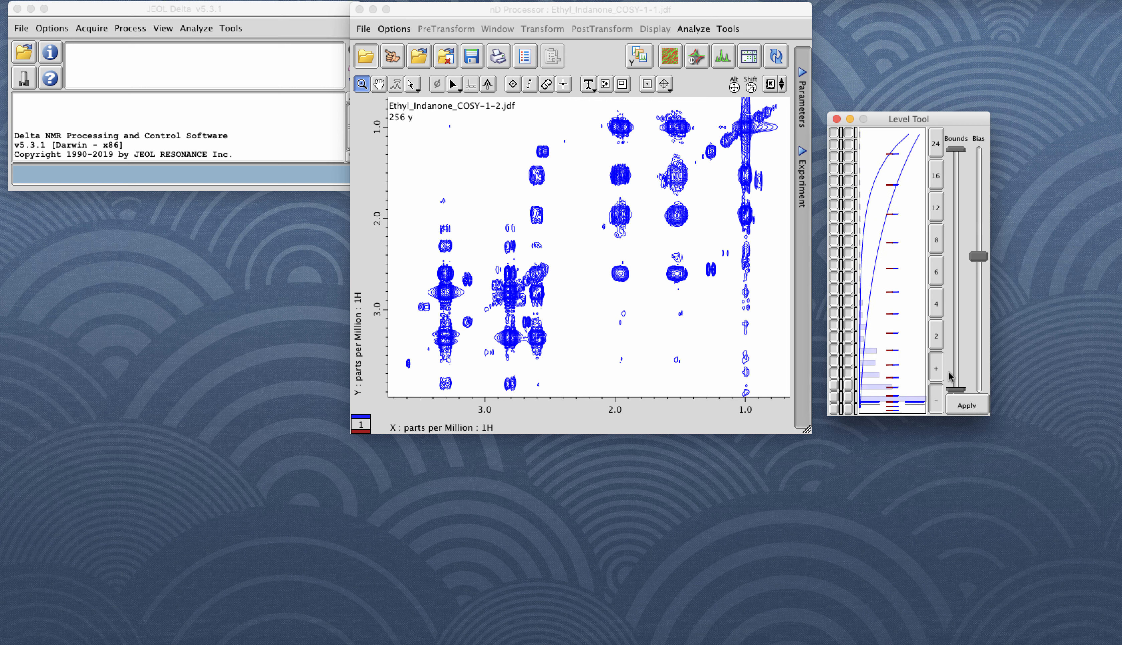
{"action": "left_click", "coordinate": [961, 405]}
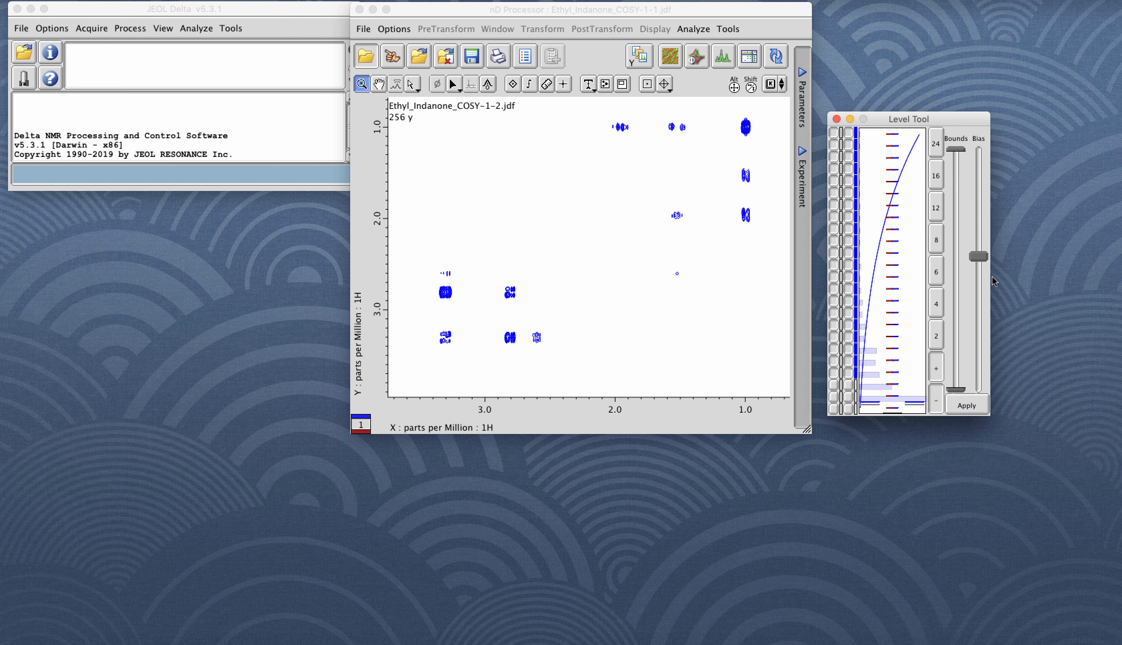
{"action": "left_click_drag", "start_coordinate": [984, 260], "coordinate": [984, 236]}
{"action": "left_click_drag", "start_coordinate": [984, 236], "coordinate": [984, 233]}
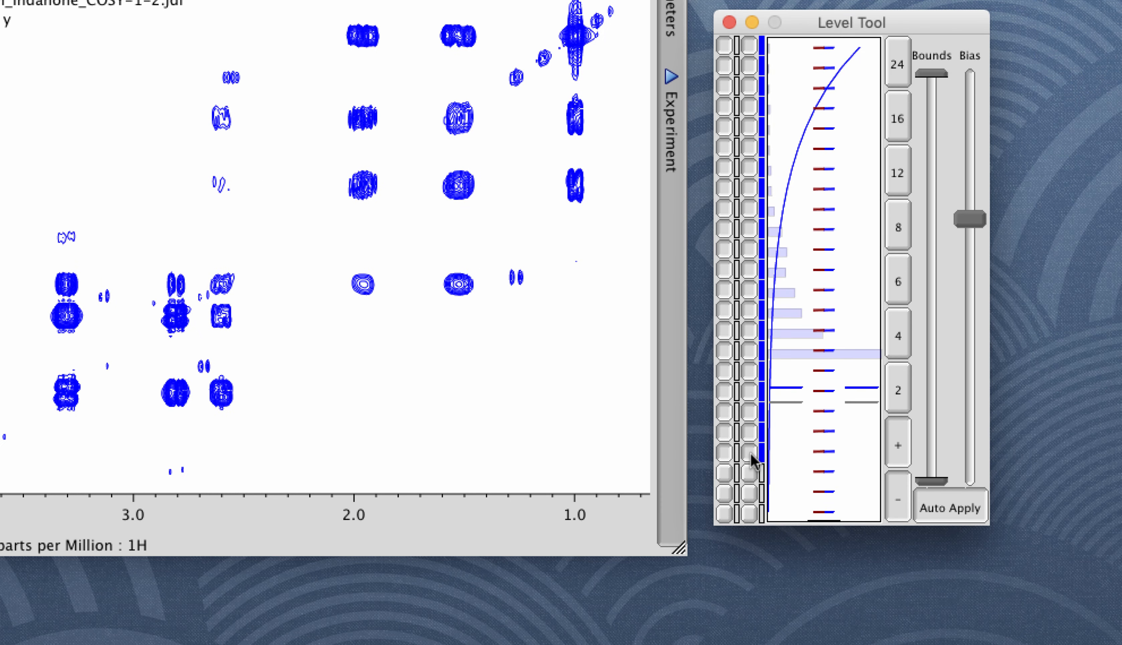
- Try toggling individual contour levels and increasing and decreasing the levels in the Level Tool
{"action": "mouse_move", "coordinate": [751, 458]}
{"action": "left_mouse_down"}
{"action": "mouse_move", "coordinate": [746, 336]}
{"action": "mouse_move", "coordinate": [750, 461]}
{"action": "left_mouse_up"}
{"action": "mouse_move", "coordinate": [753, 49]}
{"action": "left_mouse_down"}
{"action": "mouse_move", "coordinate": [752, 285]}
{"action": "mouse_move", "coordinate": [755, 52]}
{"action": "left_mouse_up"}
{"action": "left_click", "coordinate": [897, 457]}
{"action": "left_click", "coordinate": [897, 457]}
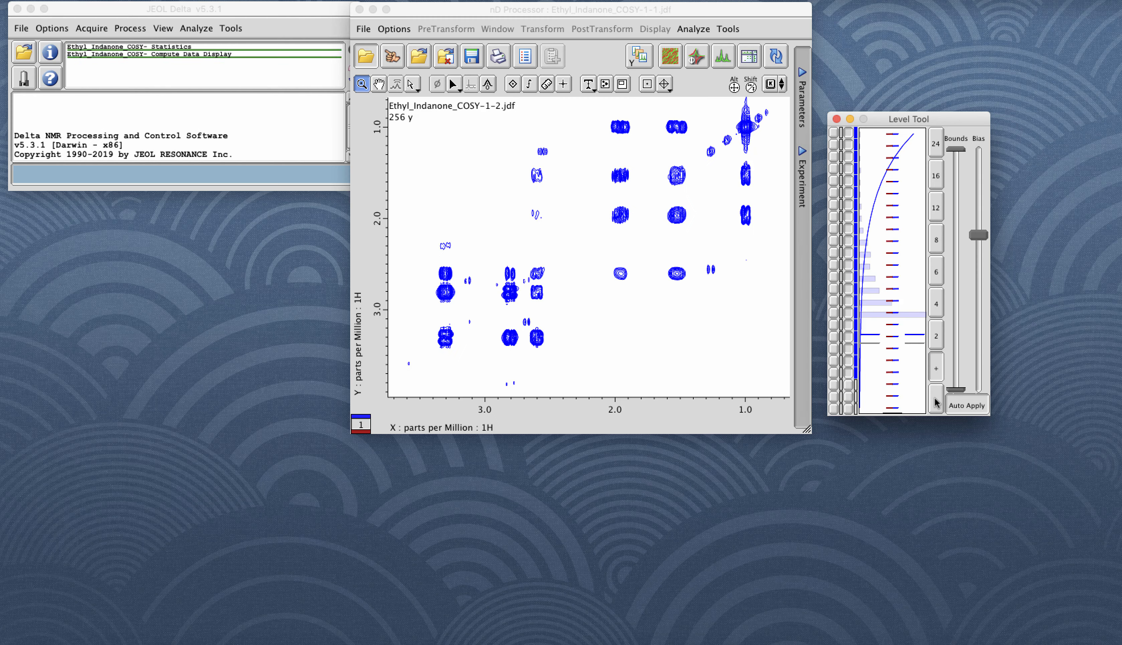
{"action": "left_click", "coordinate": [934, 399]}
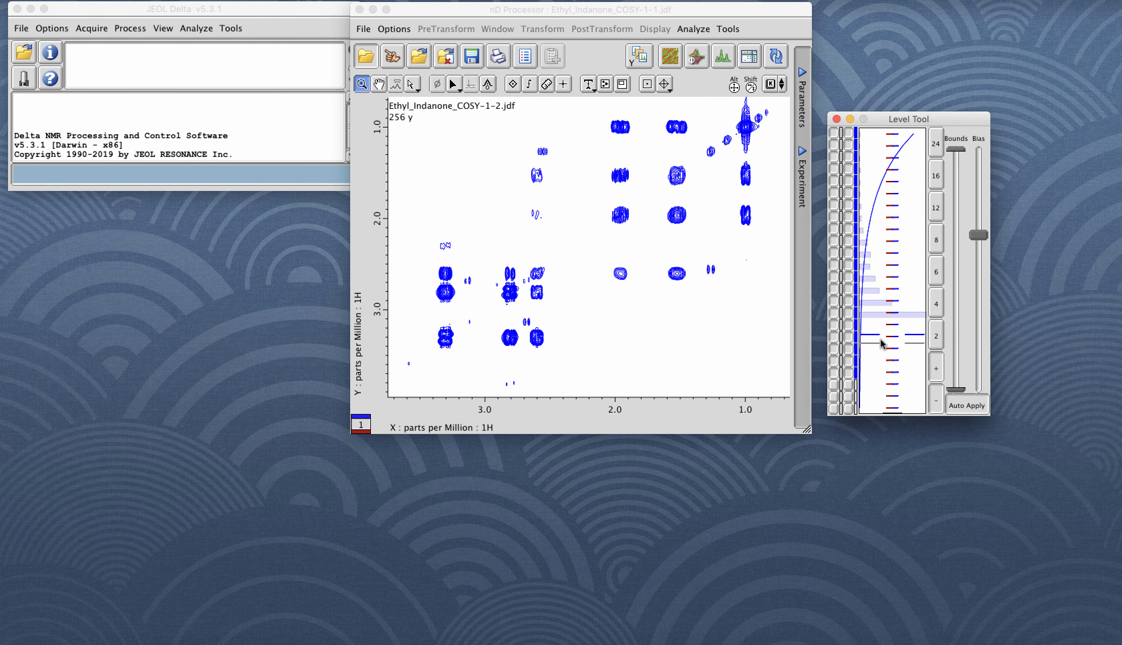
- Return to the spectrum window and restore the full COSY spectrum view
{"action": "left_click", "coordinate": [628, 237]}
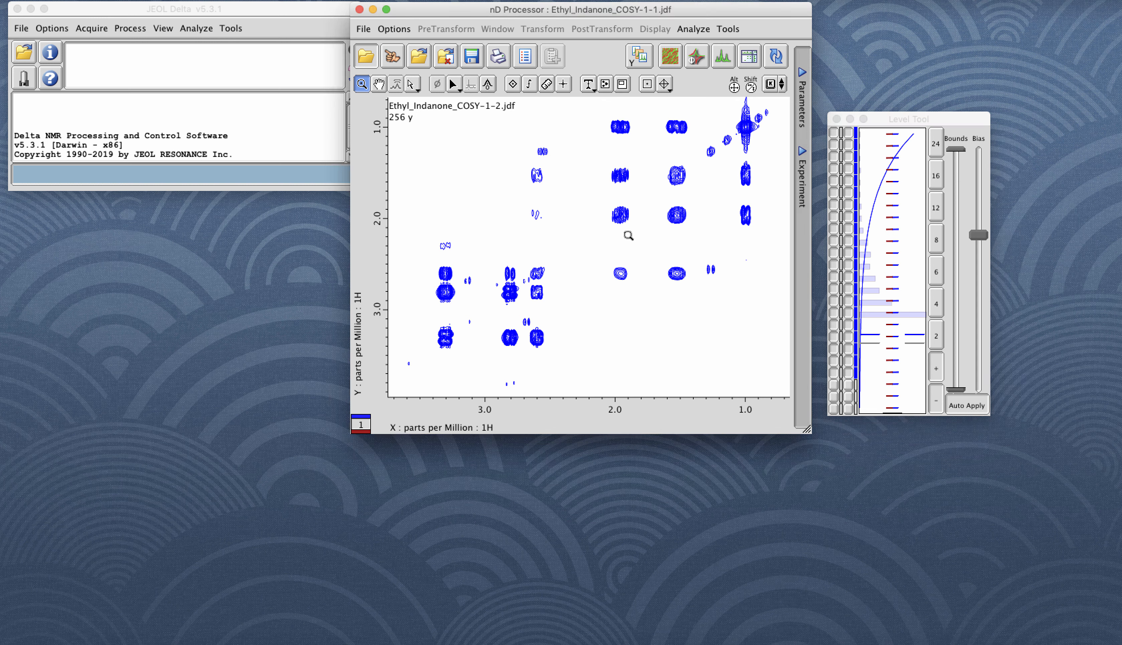
{"action": "left_click", "coordinate": [628, 238]}
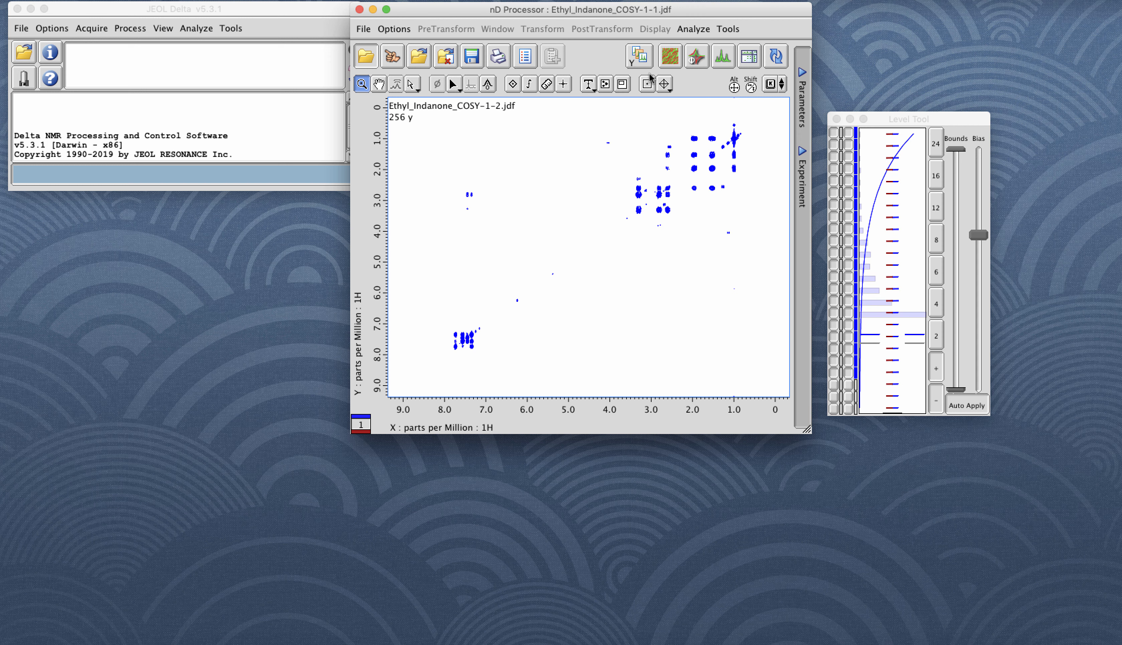
{"action": "left_click", "coordinate": [667, 0]}
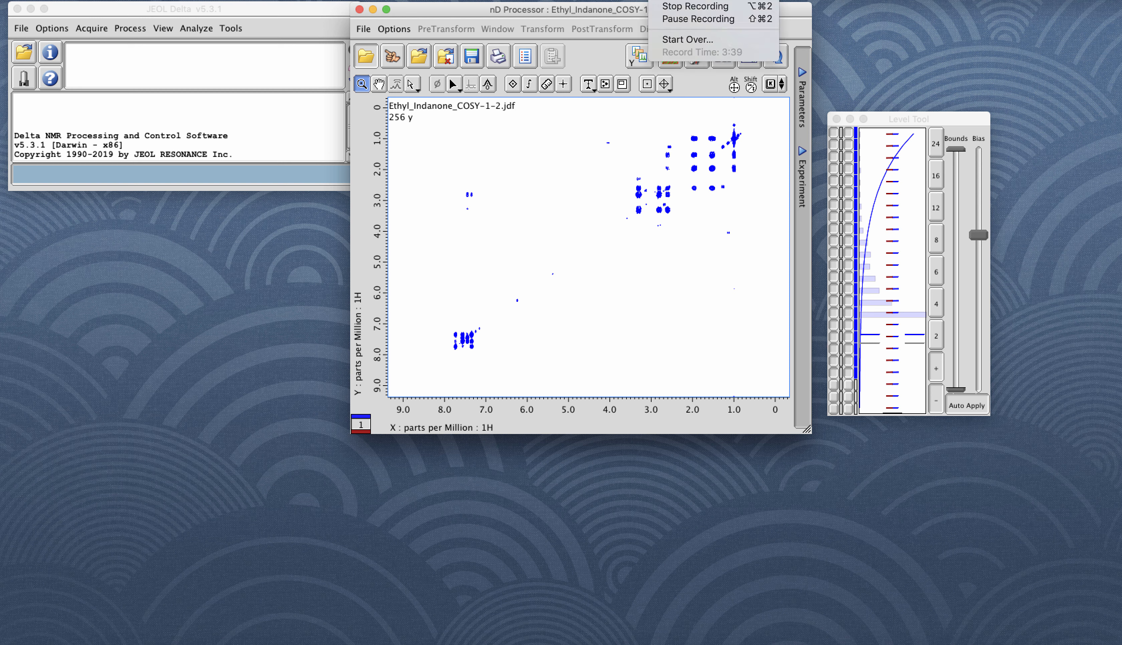
{"action": "left_click", "coordinate": [663, 9]}
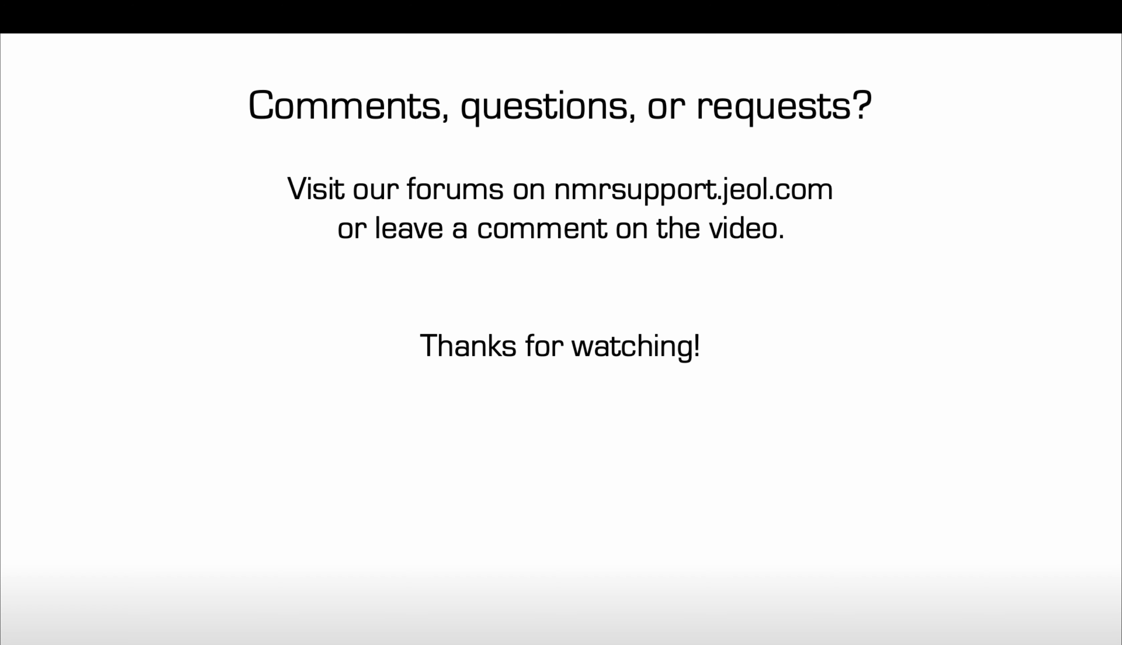